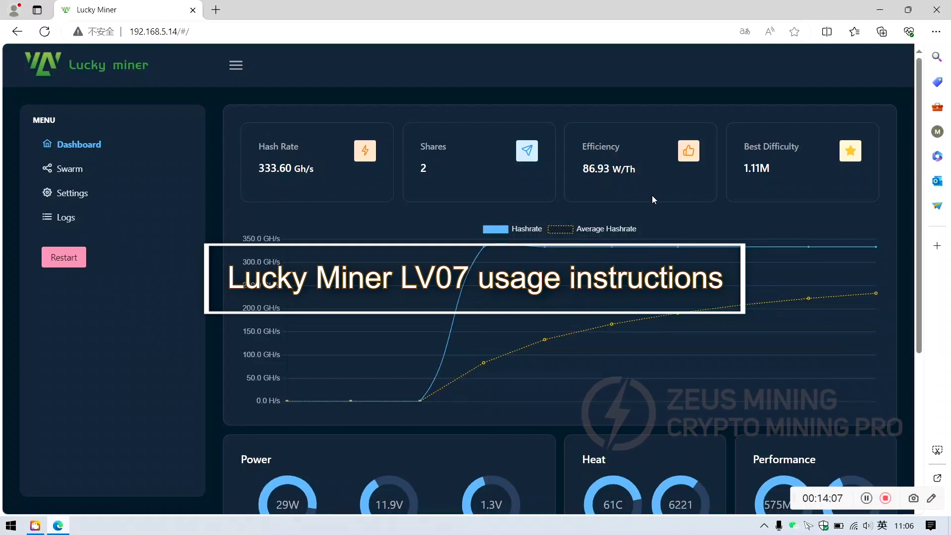
- Scroll the dashboard down until the Pool Information and Overview panels are visible
scroll(652, 195, down, 5)
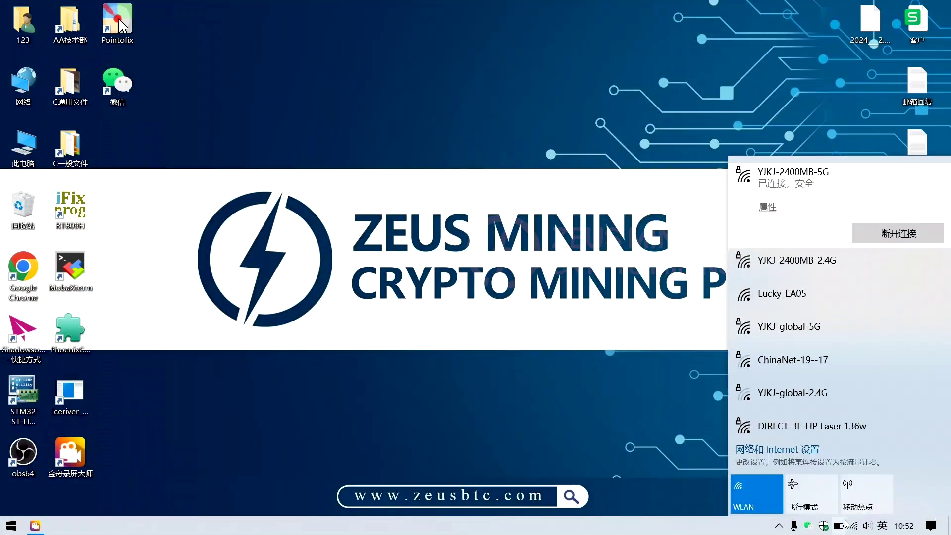
- Connect the laptop to the open Lucky_EA05 Wi-Fi hotspot
click(778, 300)
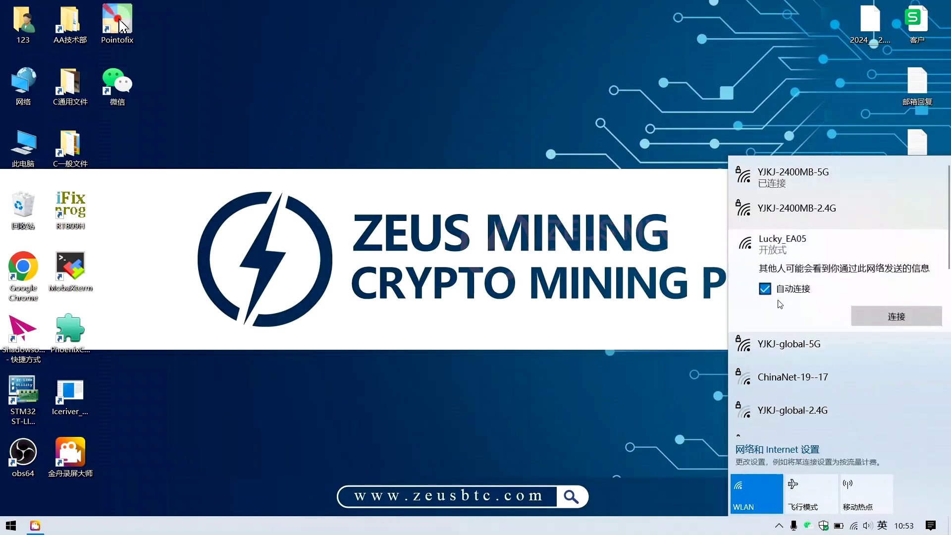
click(858, 317)
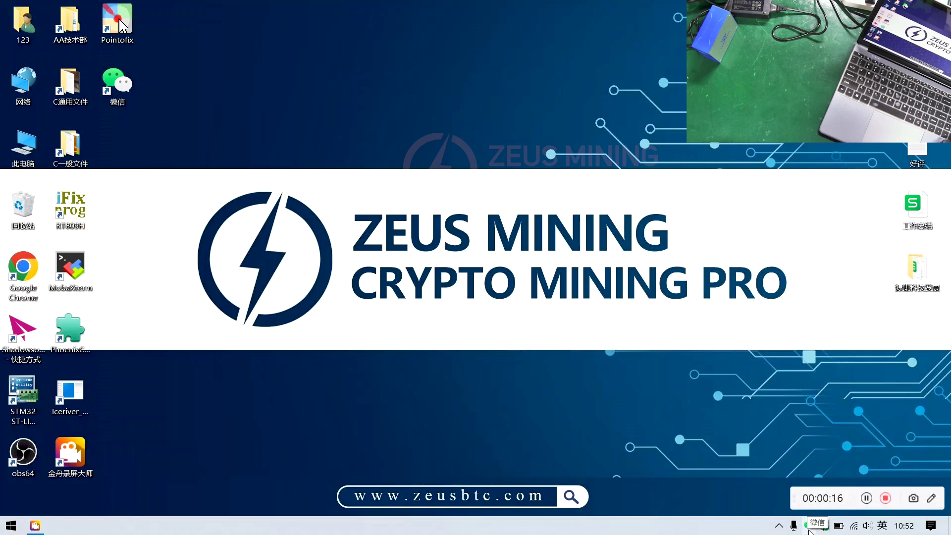
click(853, 526)
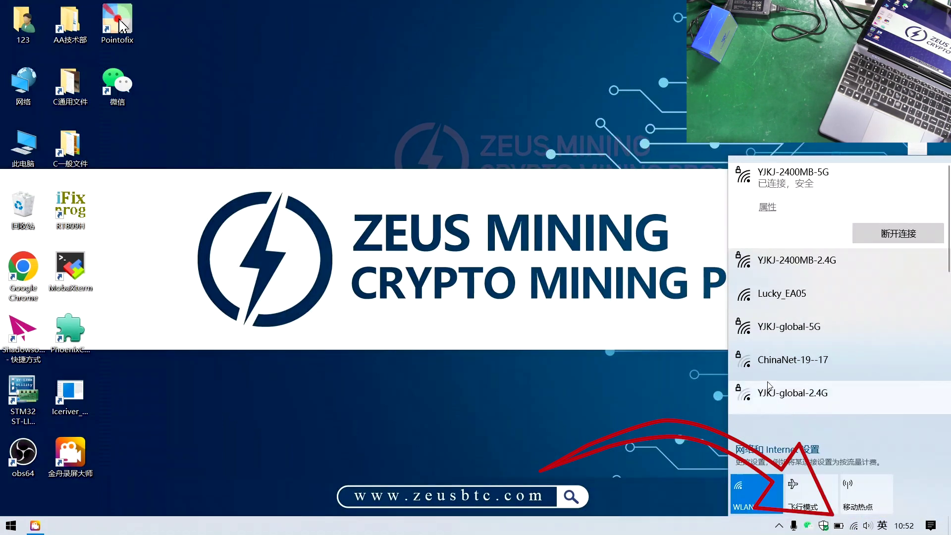
click(787, 296)
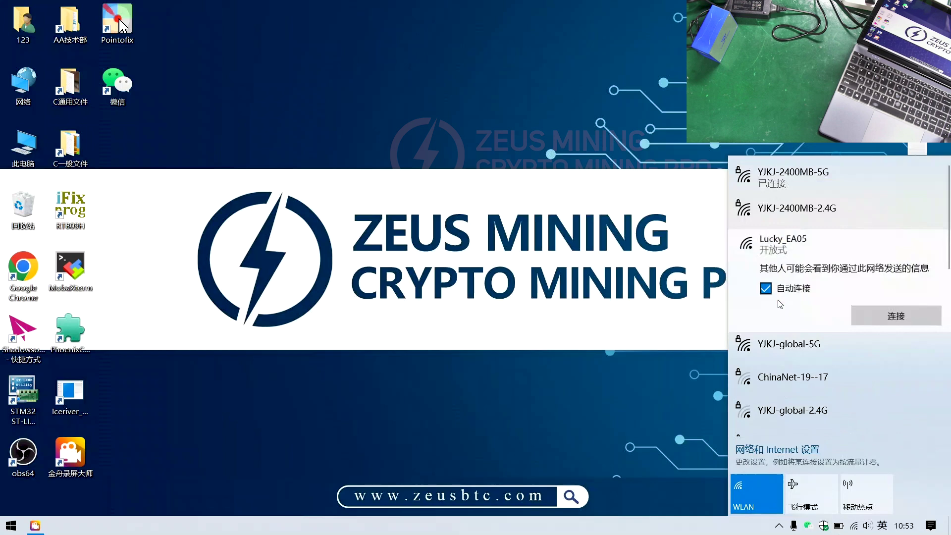
click(858, 316)
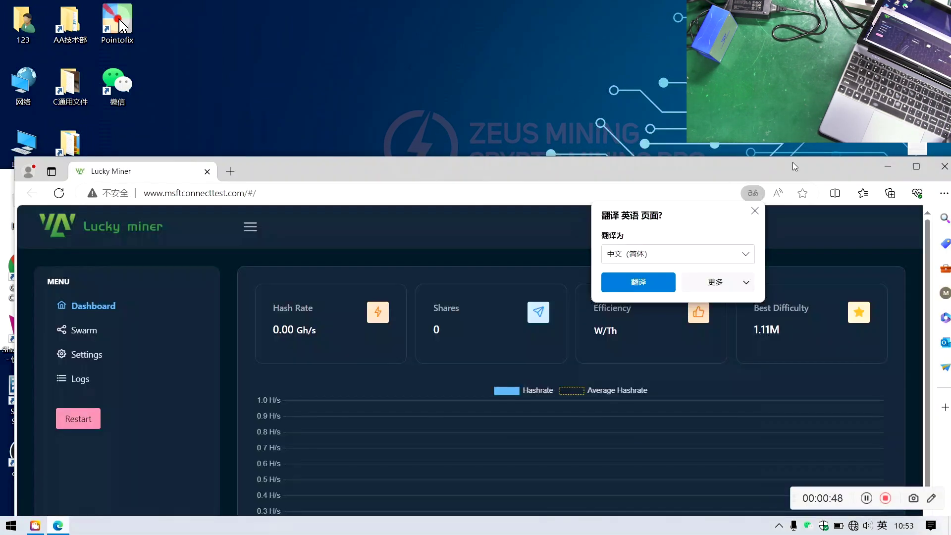
- Maximize the browser, then in Settings replace SSID 000 with YJKJ-2400MB-2.4G and enter the Wi-Fi password
double_click(715, 162)
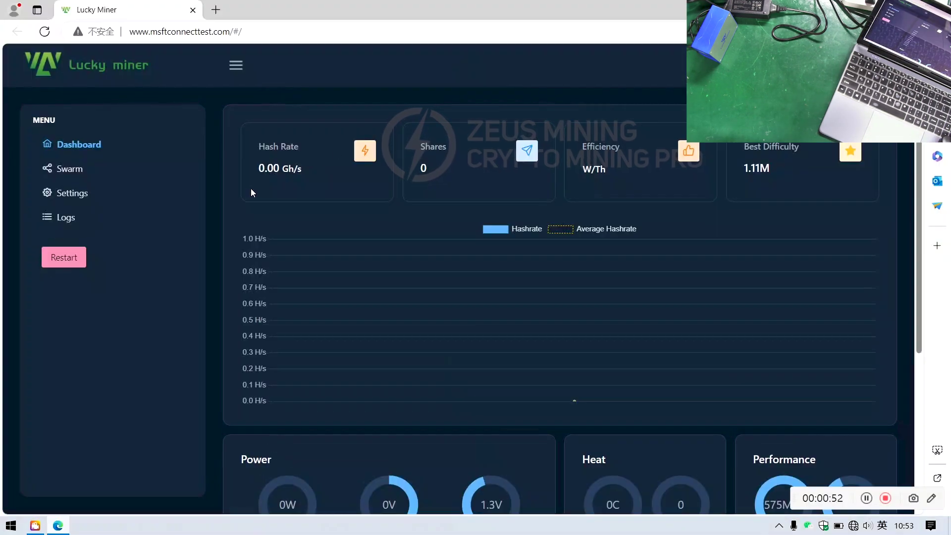
click(86, 196)
click(362, 163)
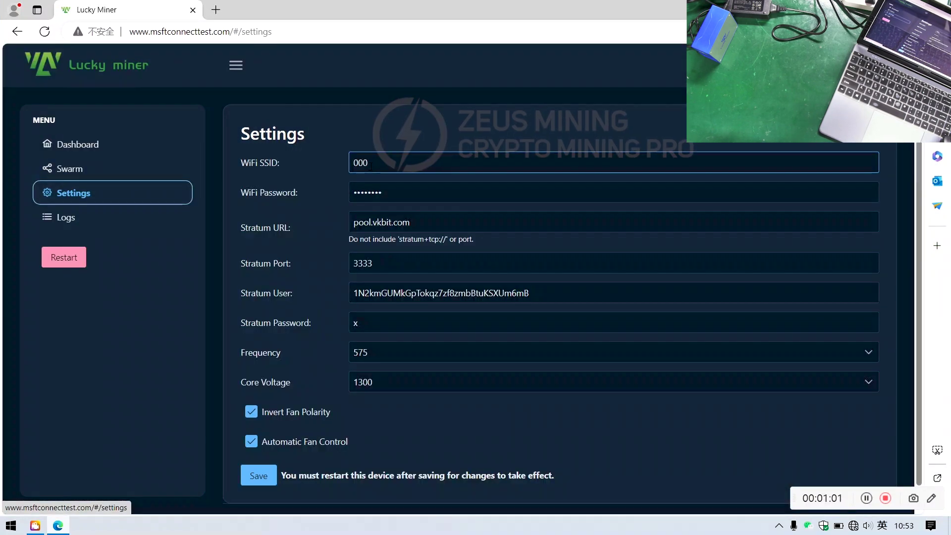
drag(365, 162, 349, 164)
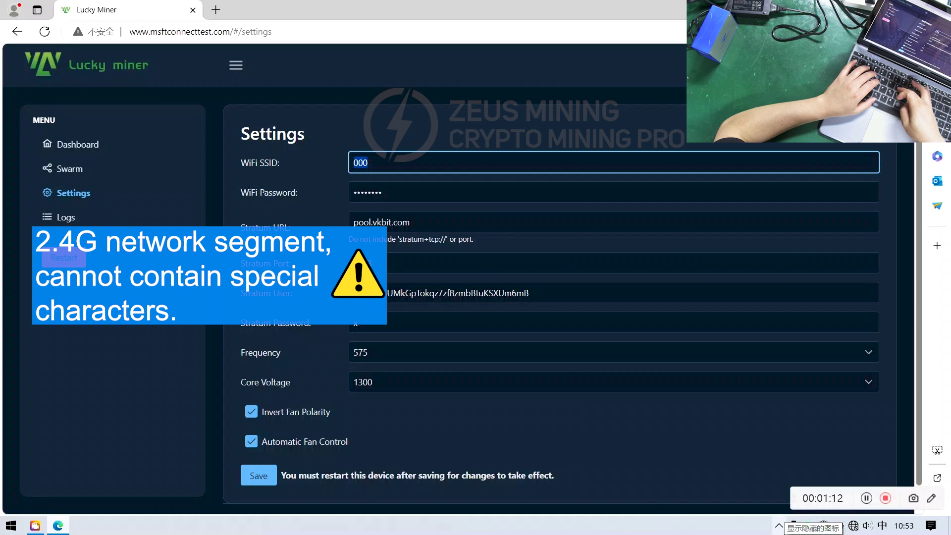
text(YJKJ)
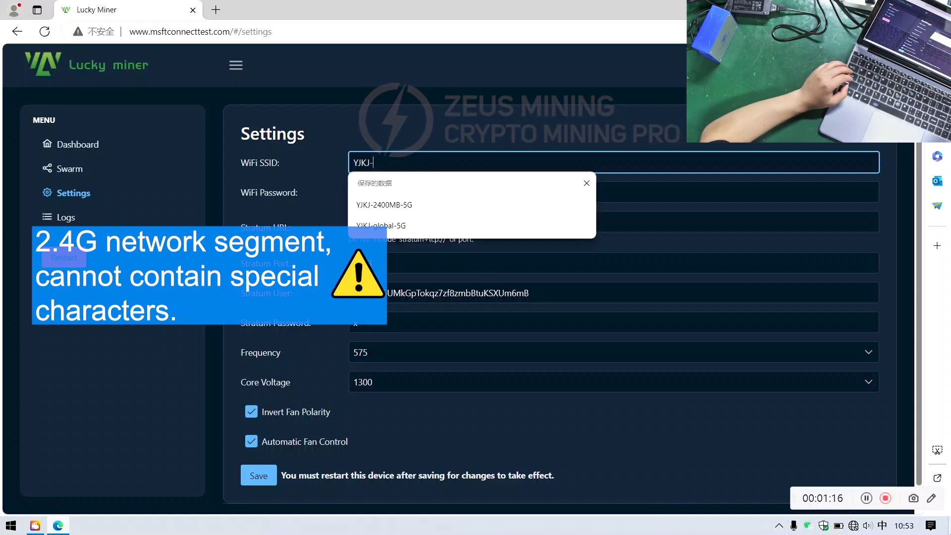
text(-2400)
text(MB-2)
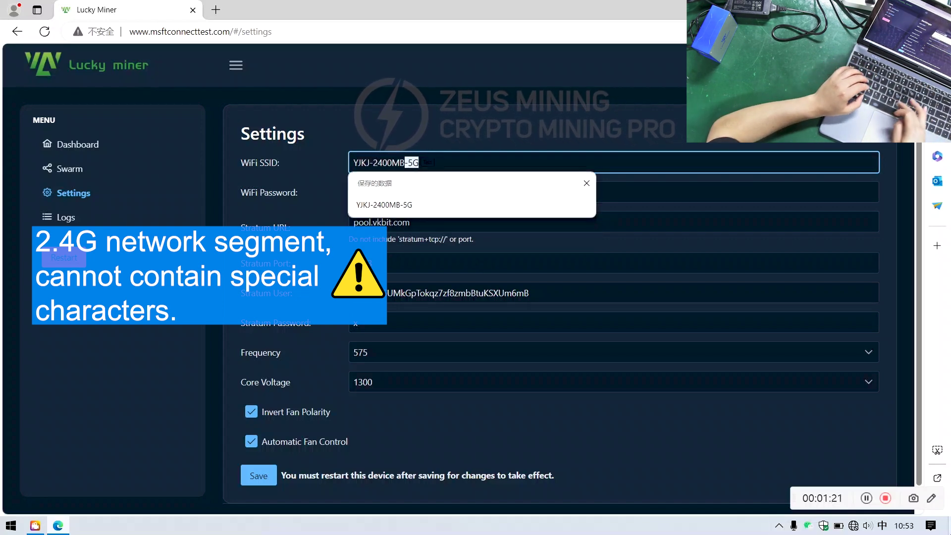
text(.4G)
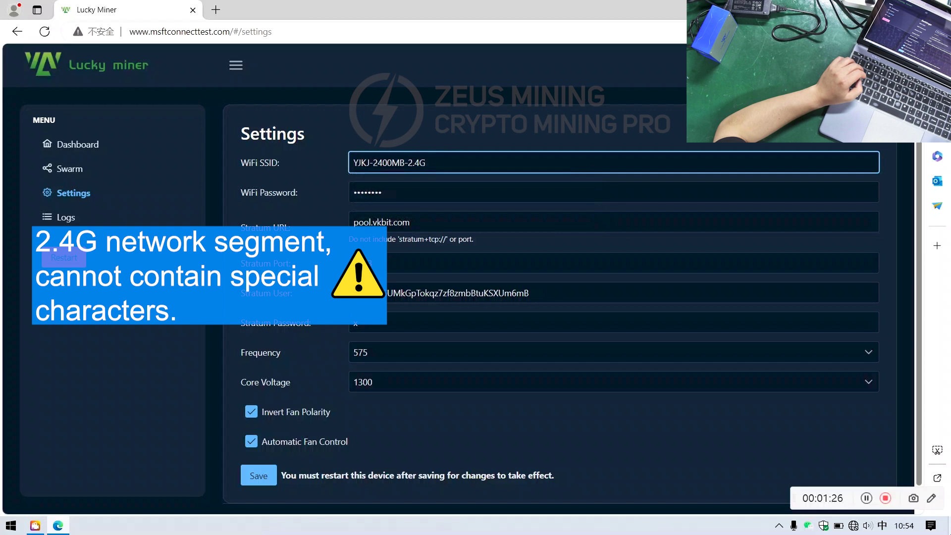
key(Tab)
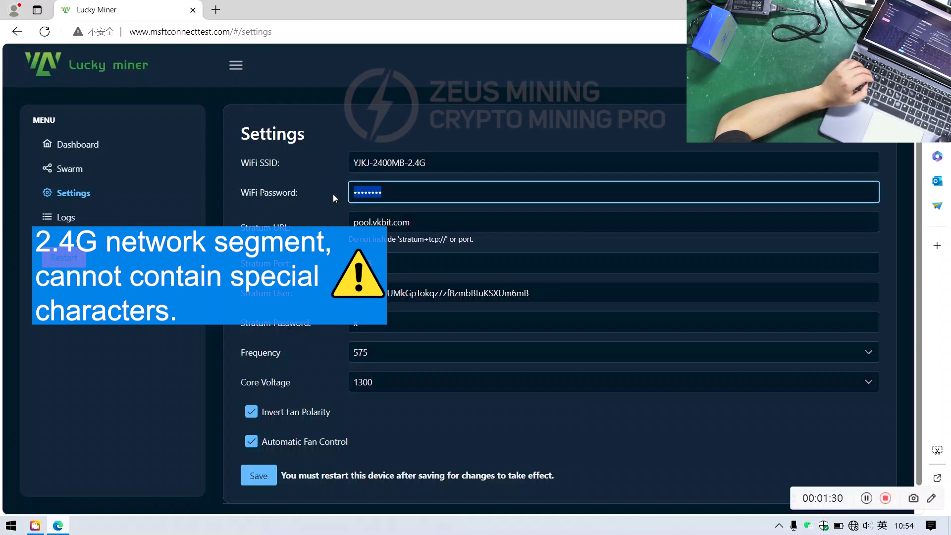
text(1234)
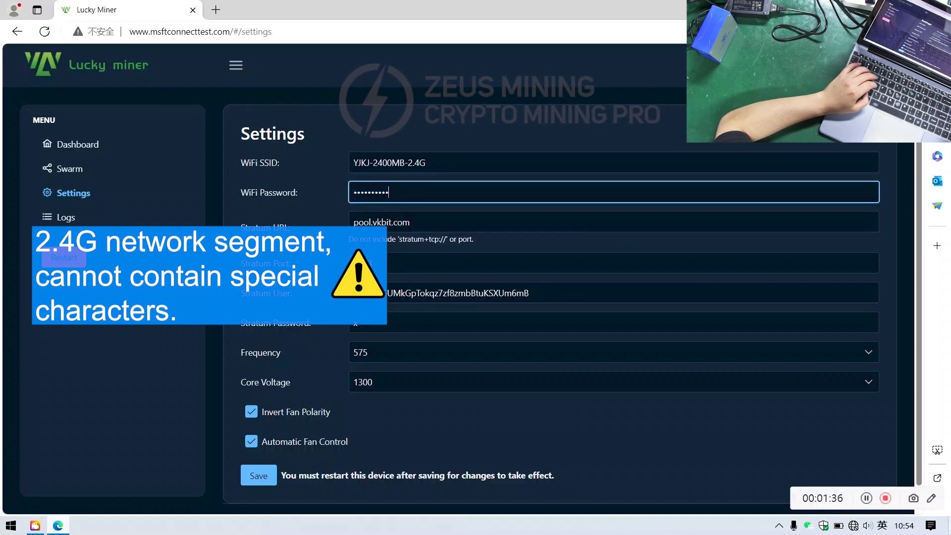
- Keep Stratum URL pool.vkbit.com on port 3333 and expand the Frequency list
click(420, 222)
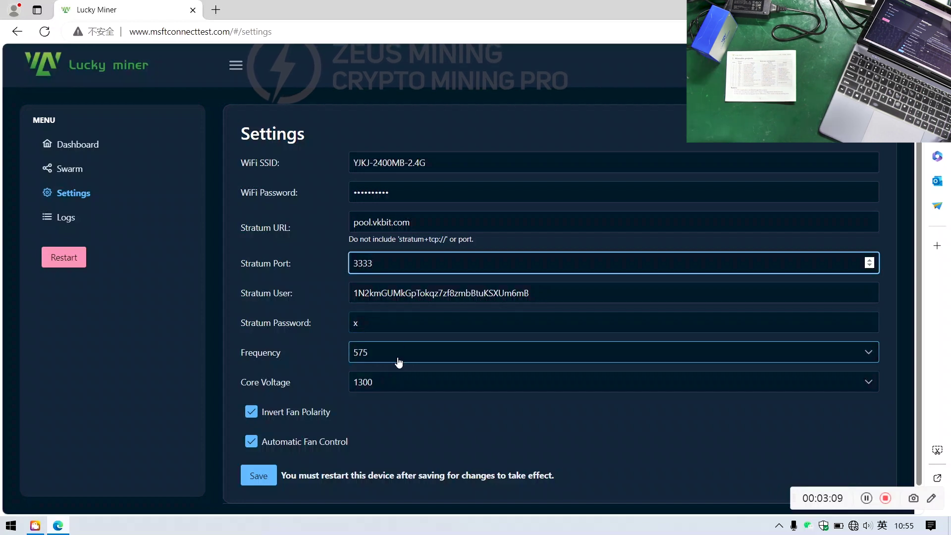
click(401, 362)
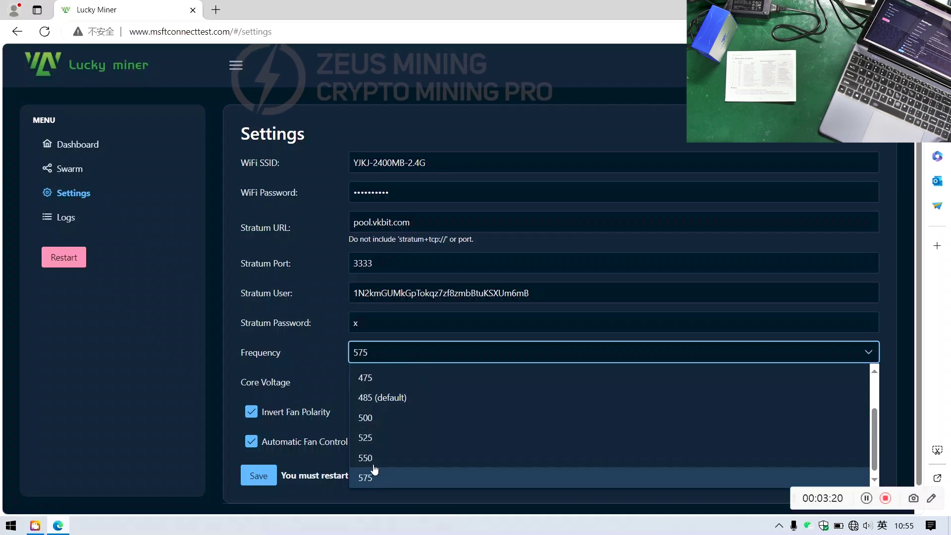
- Set Frequency to 575 and Core Voltage to 1300
click(154, 354)
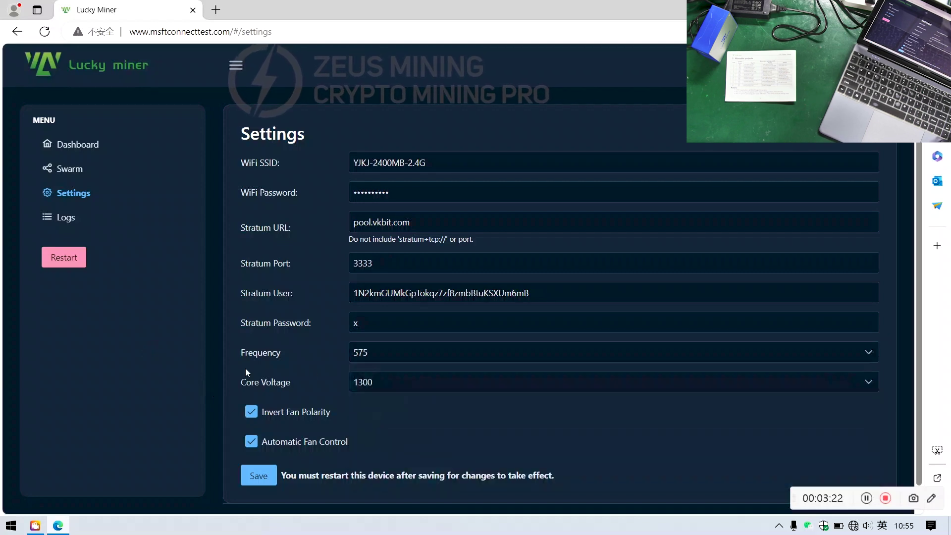
click(378, 382)
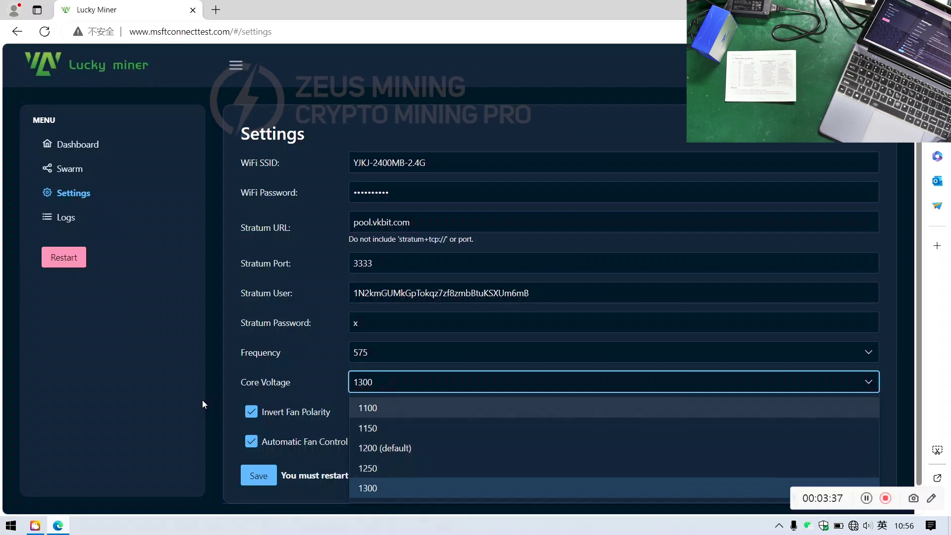
click(357, 390)
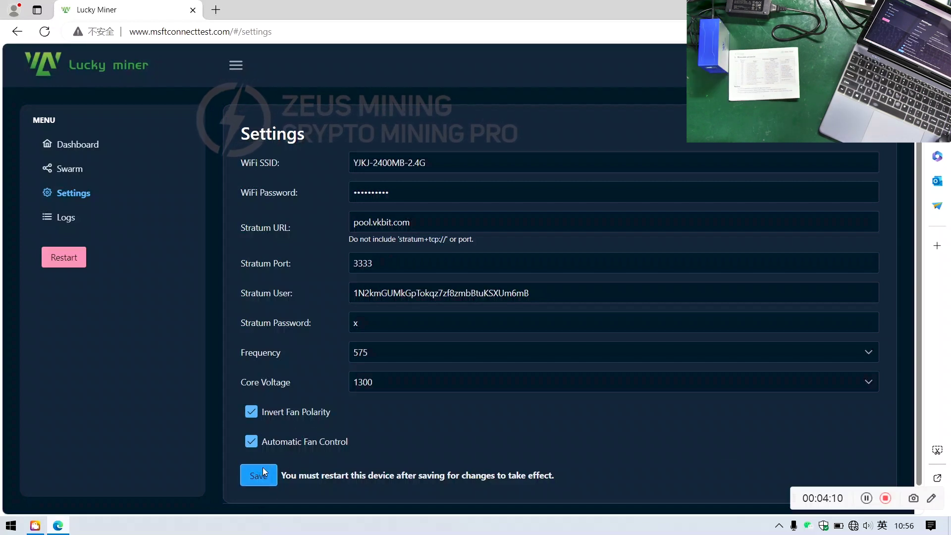
- Save the Wi-Fi, pool and tuning settings, restart the miner, and join YJKJ-2400MB-2.4G
click(263, 470)
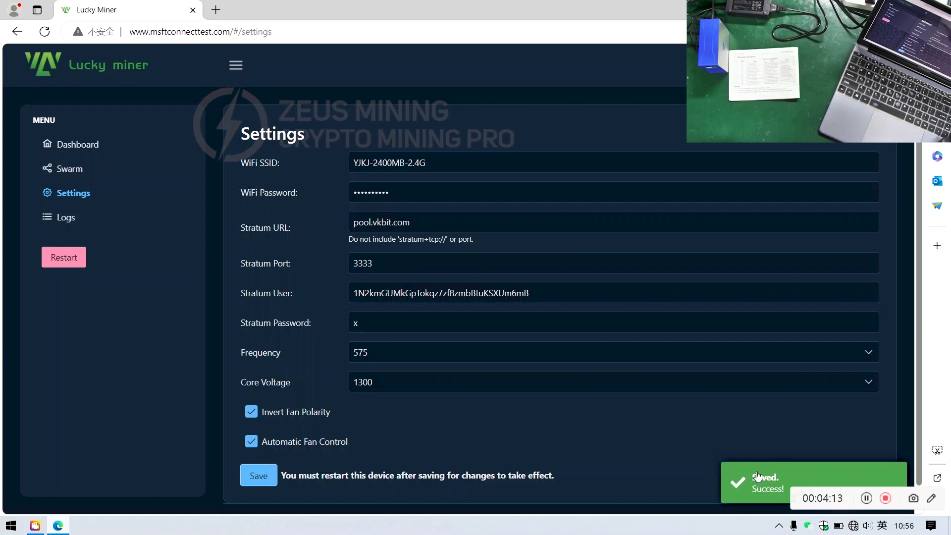
click(58, 266)
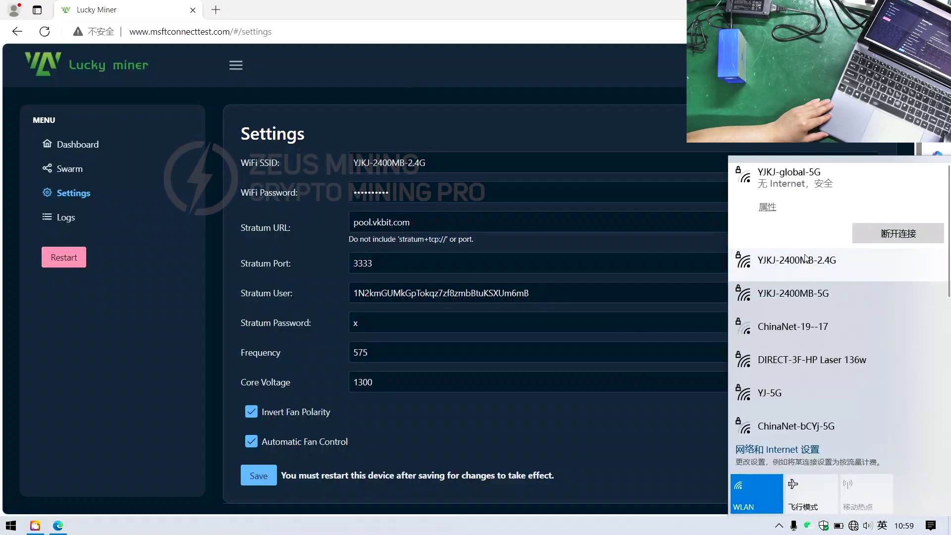
click(803, 262)
click(765, 239)
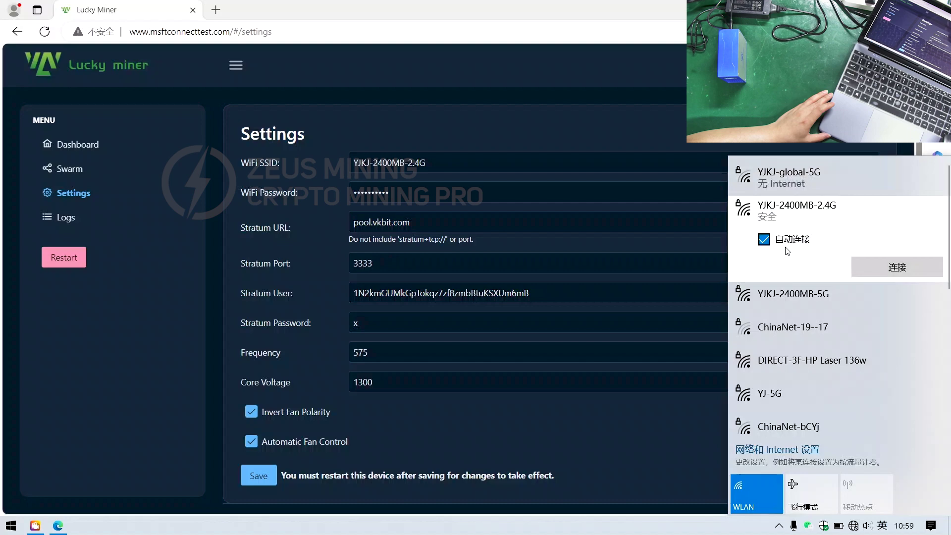
click(867, 267)
click(864, 256)
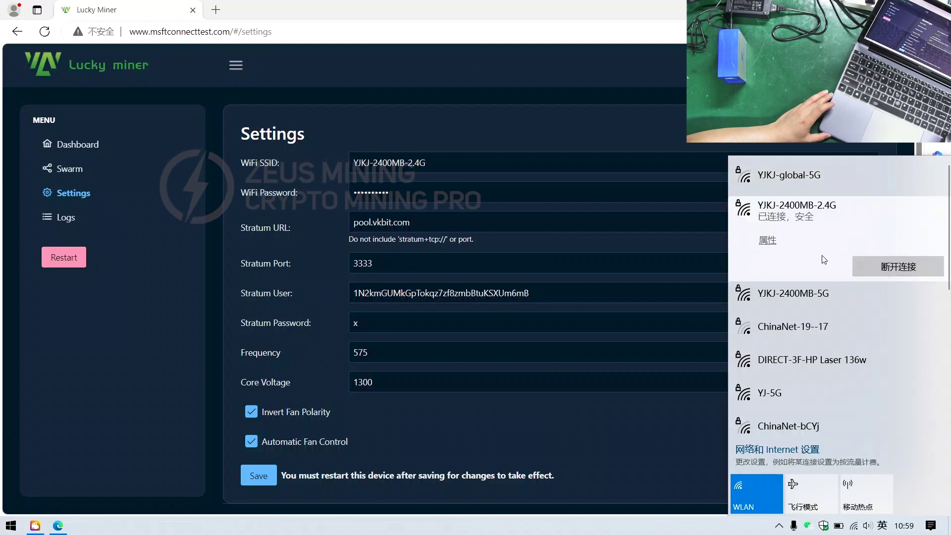
key(Escape)
- Load the miner's dashboard at address 192.168.5.14 in the browser
click(290, 32)
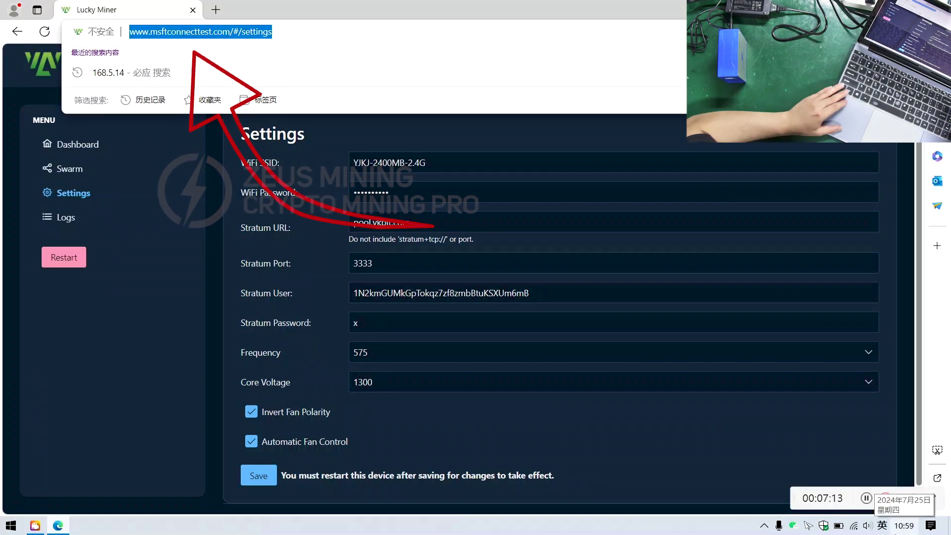
text(192.168.5.14)
key(Return)
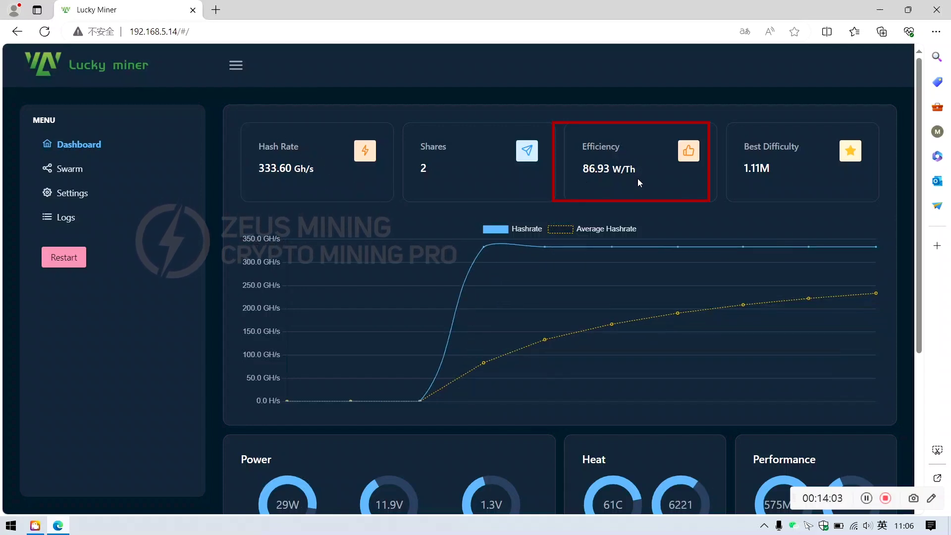
scroll(652, 195, down, 5)
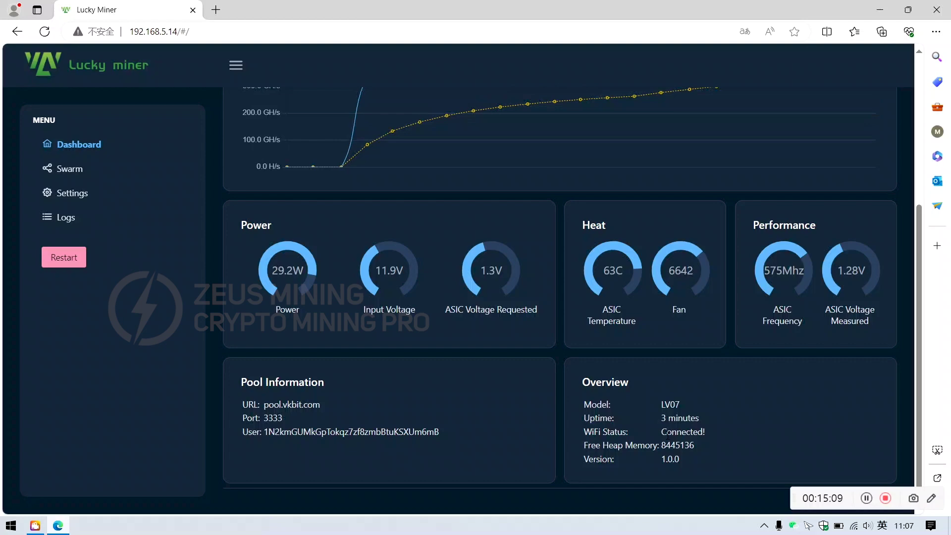
- Enable Show Logs on the Logs page for realtime output, then return to the Dashboard
scroll(378, 347, up, 5)
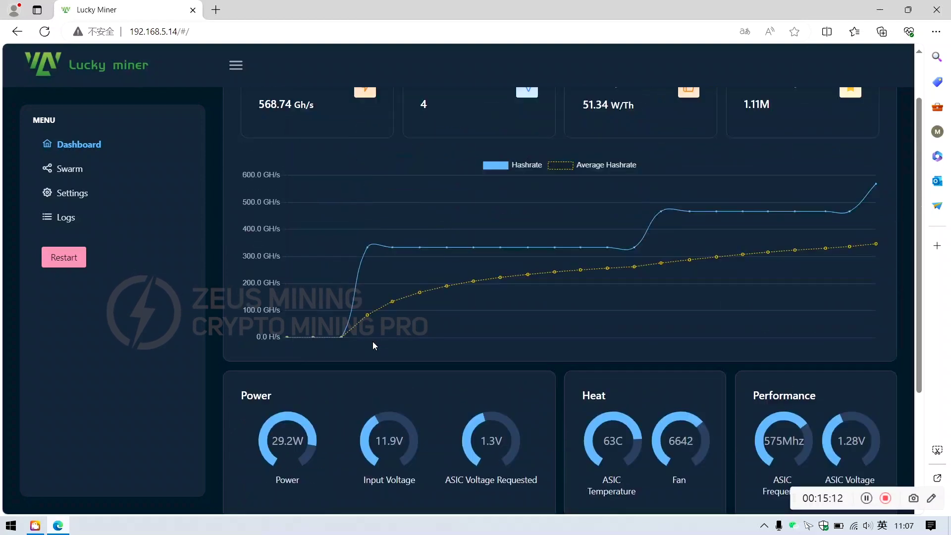
click(75, 193)
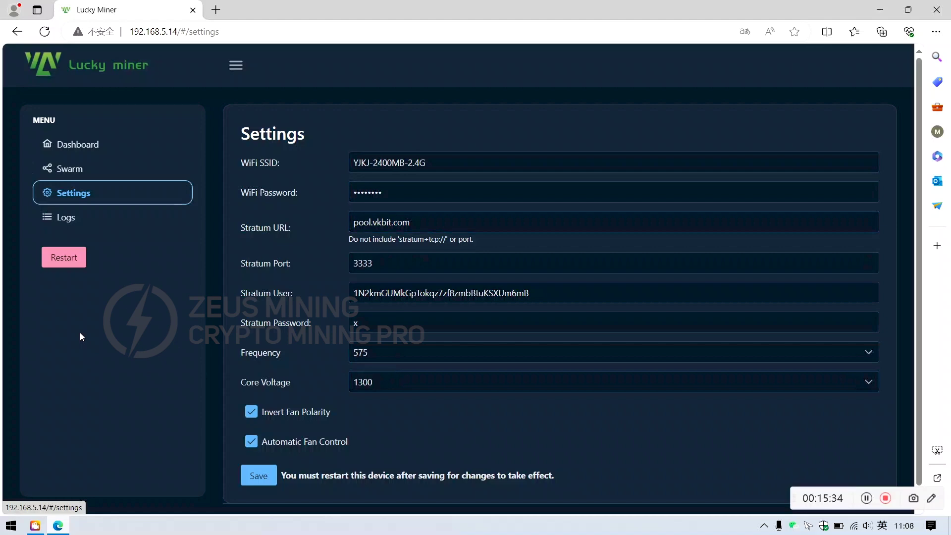
click(66, 218)
click(412, 276)
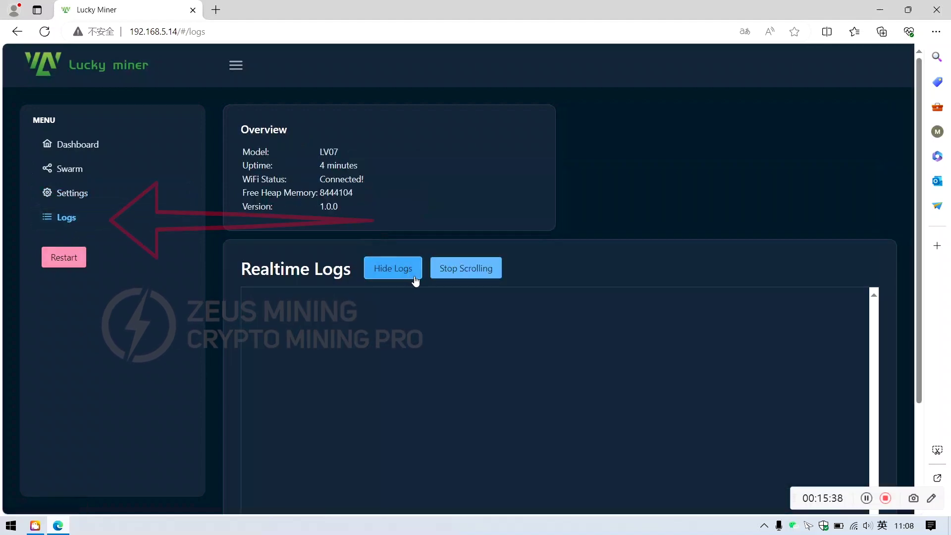
scroll(334, 340, down, 3)
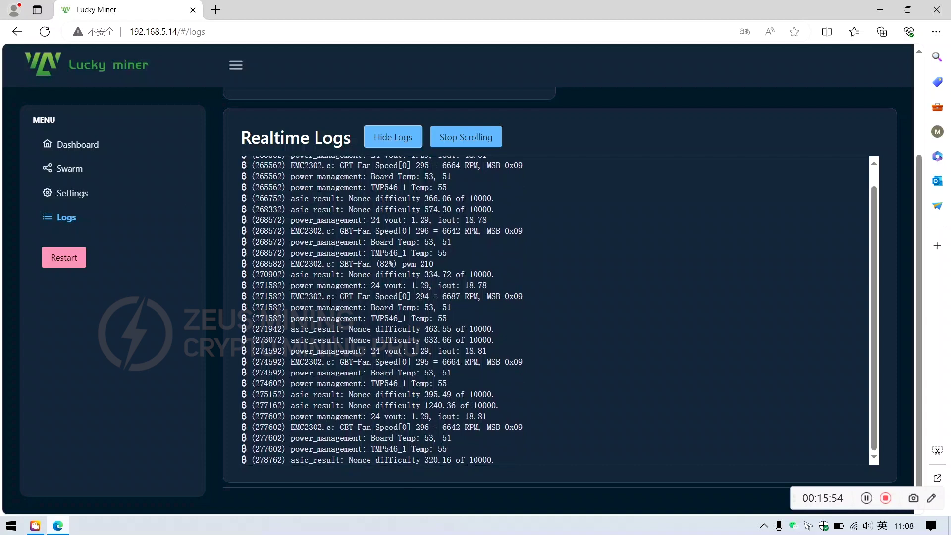
click(99, 153)
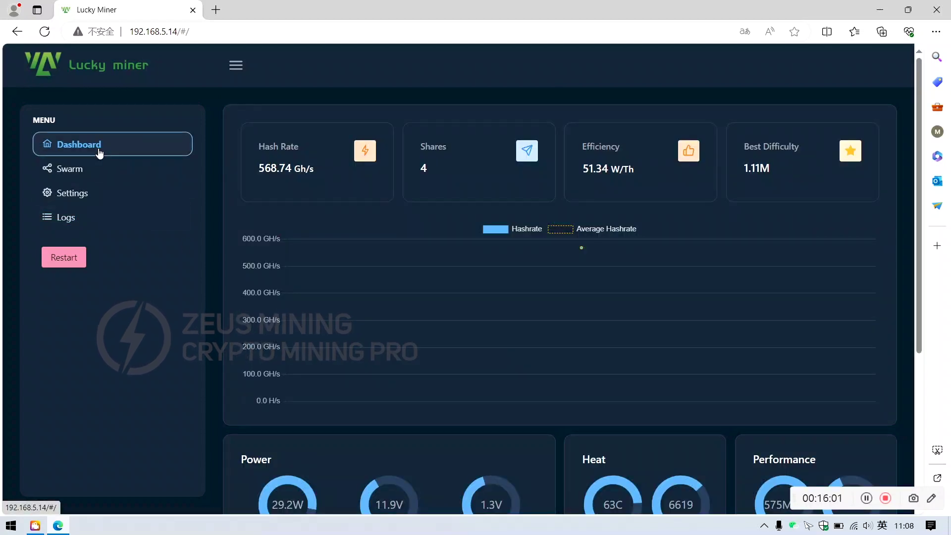